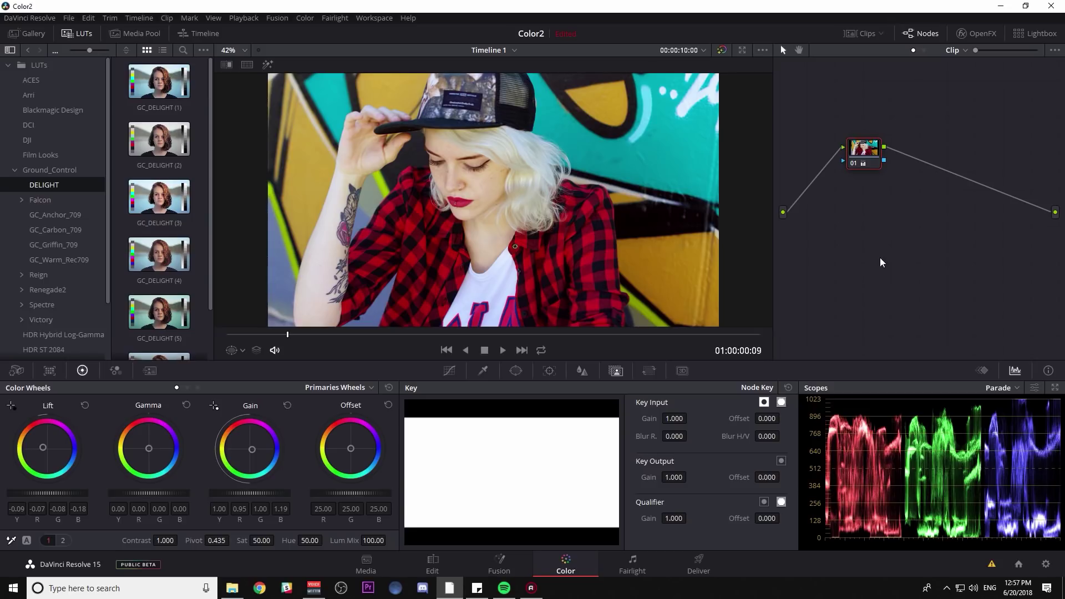
Play the clip on loop from the start, then add serial node 02 after node 01
key(Home)
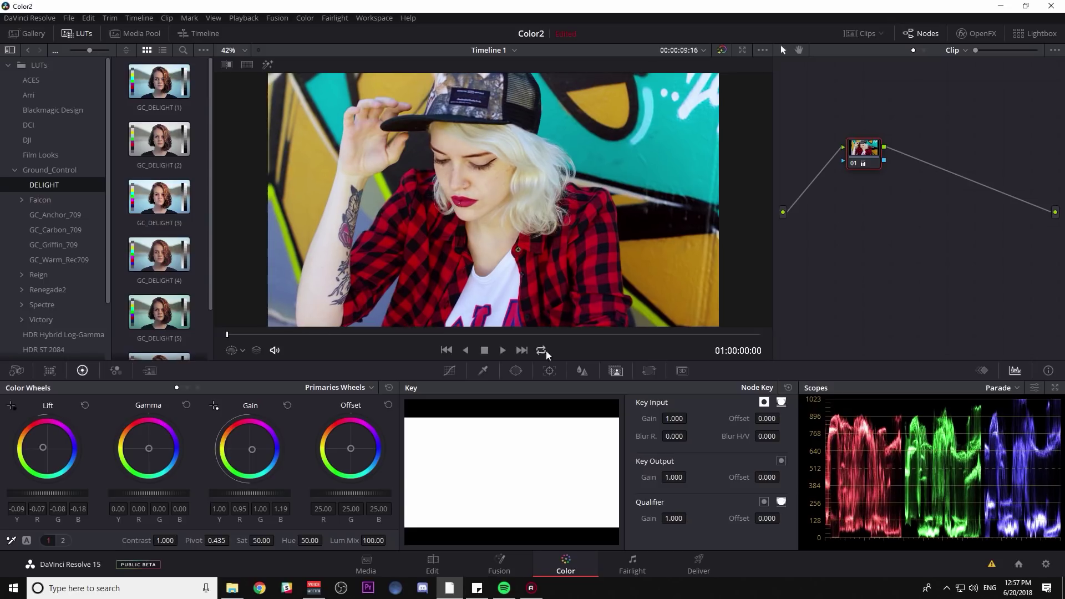
click(542, 350)
click(502, 350)
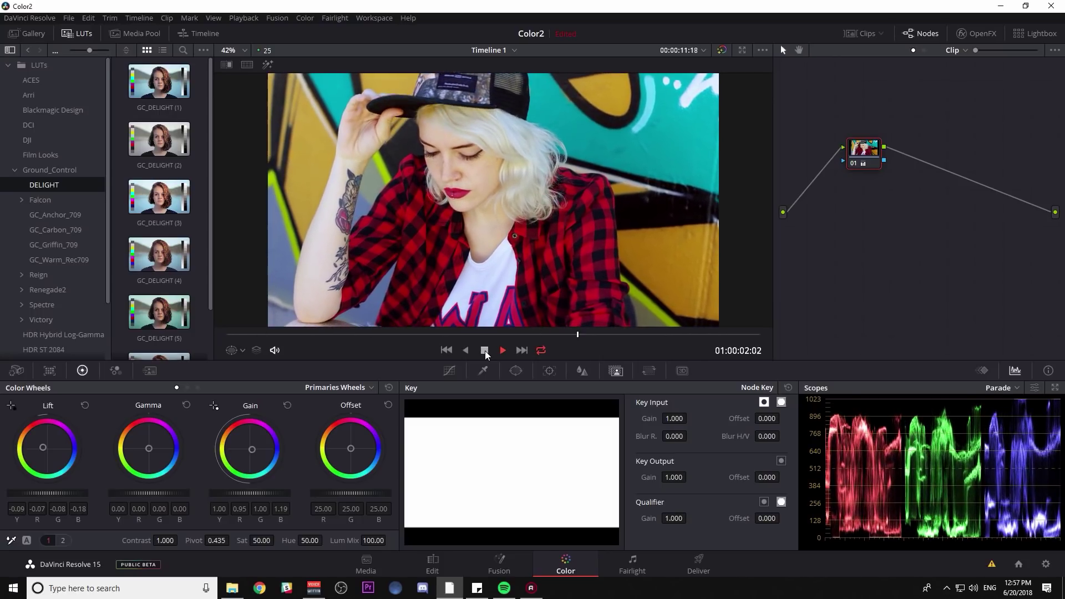
click(485, 350)
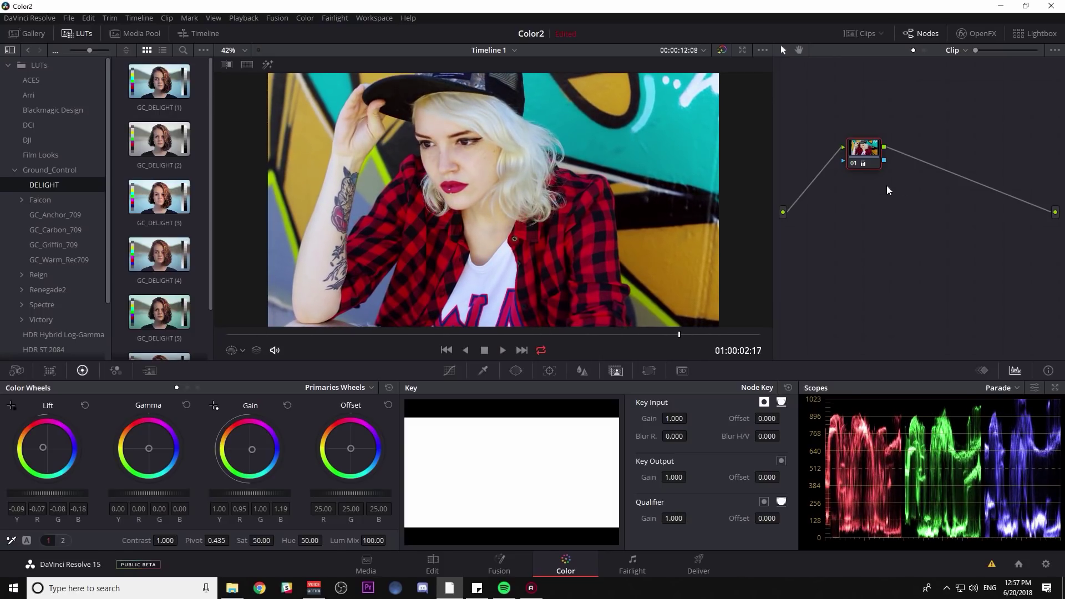
key(alt+s)
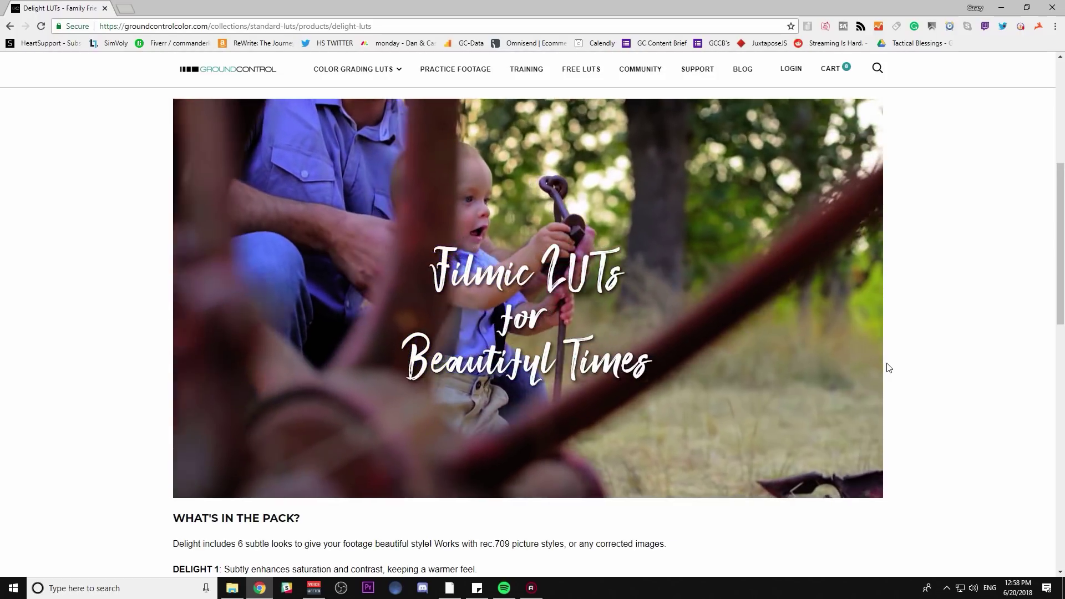
key(alt+Tab)
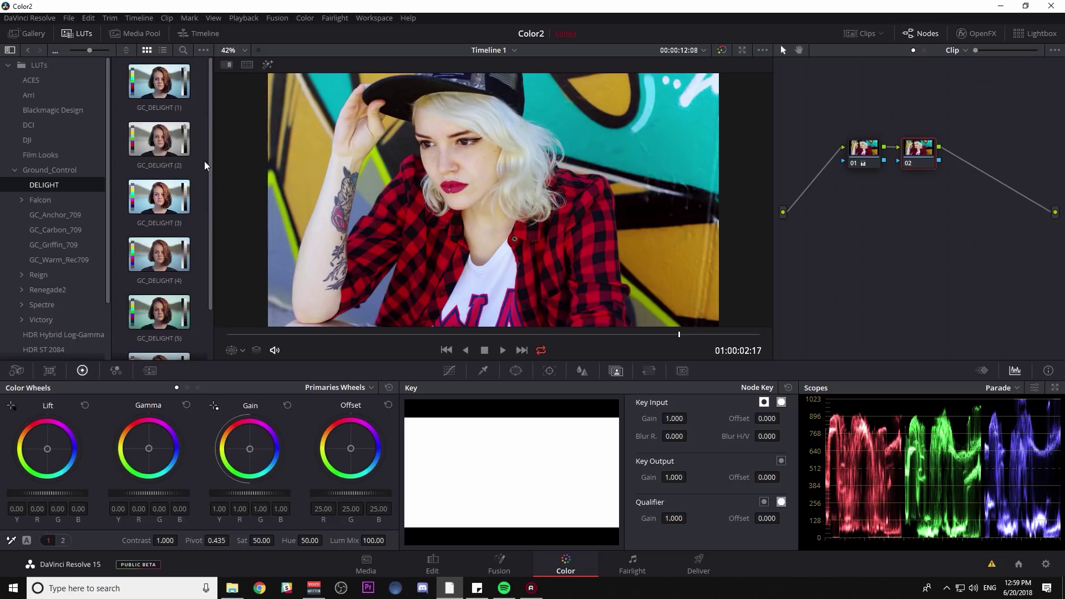
Give node 02 the GC_DELIGHT (4) LUT, then insert node 03 between nodes 01 and 02
mouse_move(173, 85)
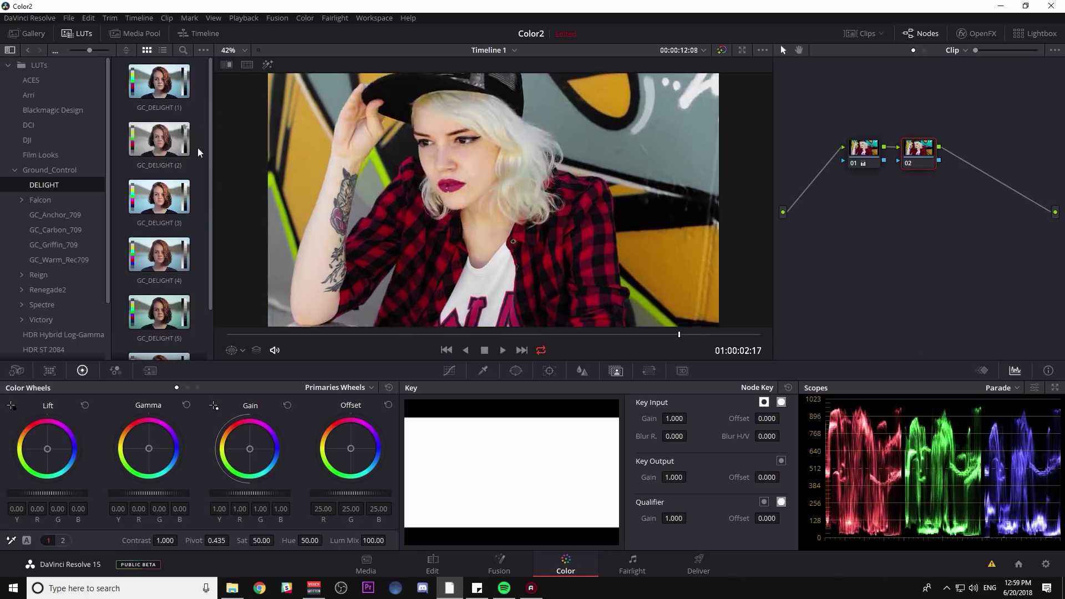
double_click(166, 259)
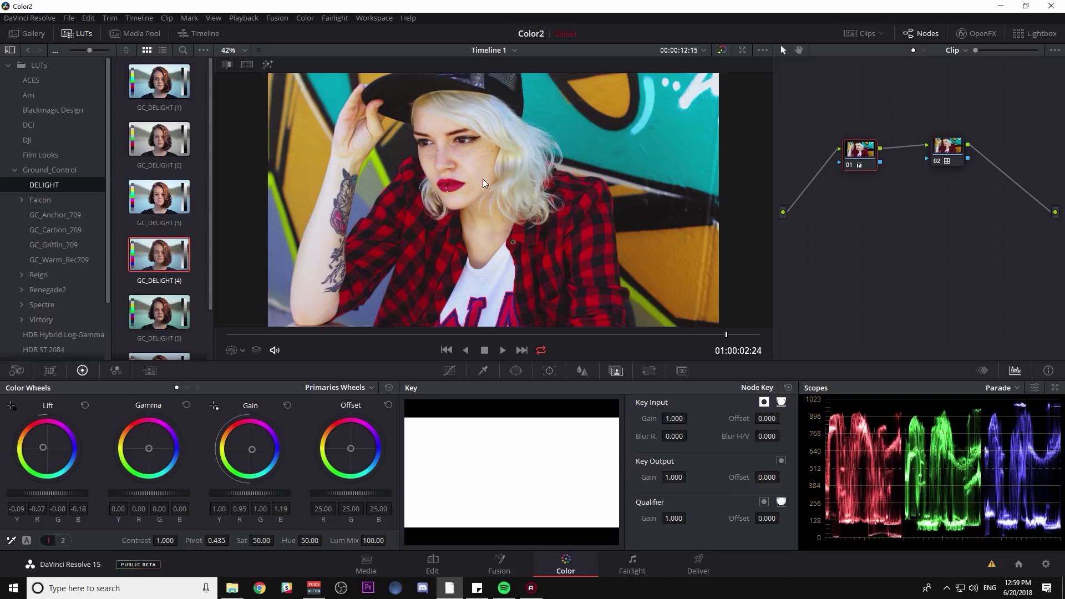
key(alt+s)
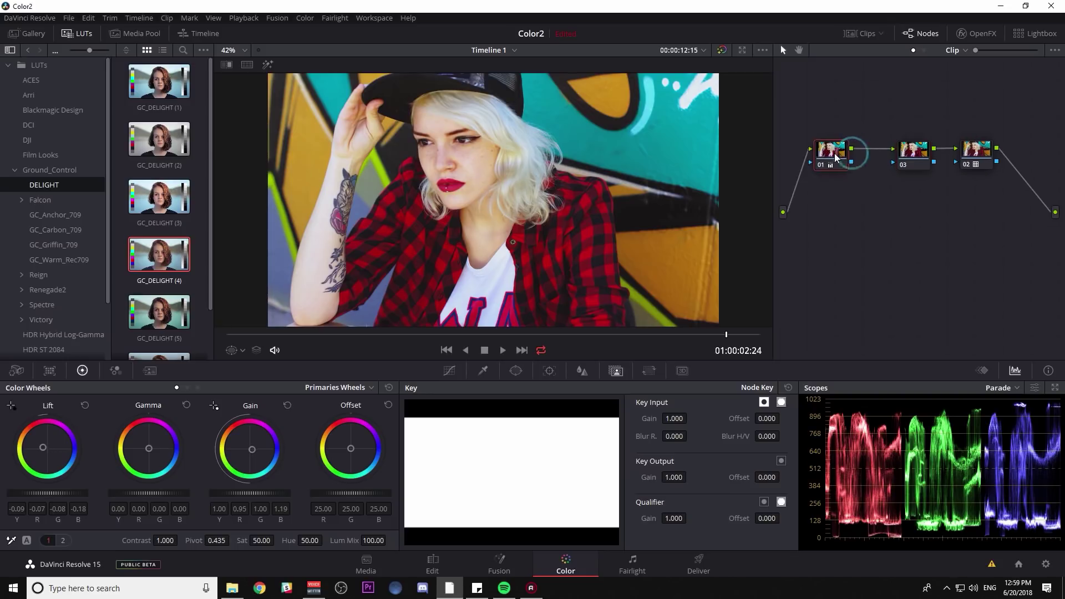
Label node 03 'SKIN'
right_click(910, 148)
click(913, 169)
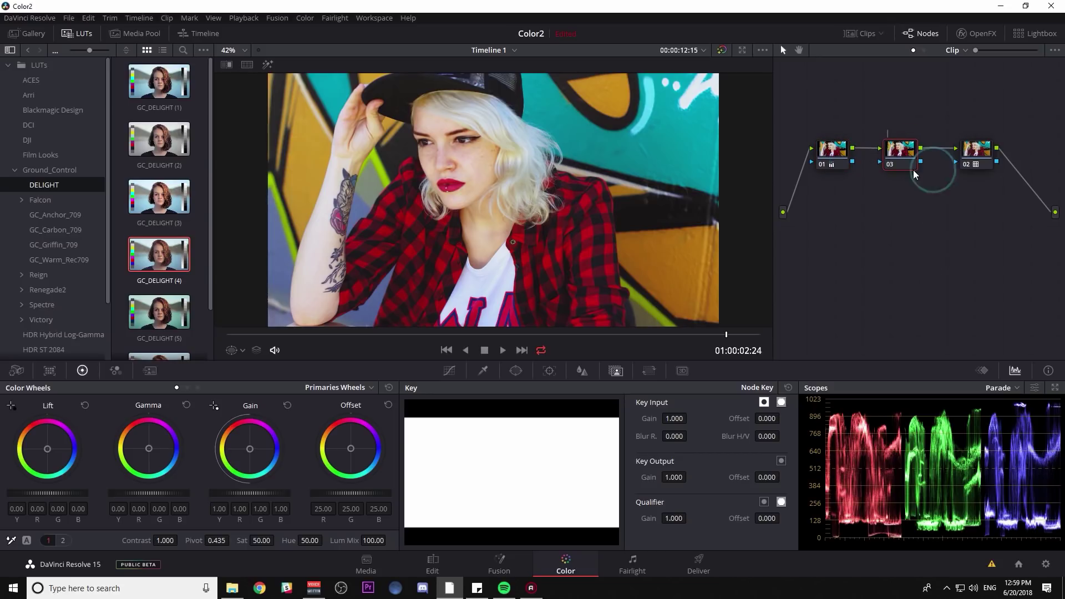
text(SKIN)
key(Return)
Set the qualifier to 3D mode and sample skin across her face (R223 G199 B184)
click(482, 371)
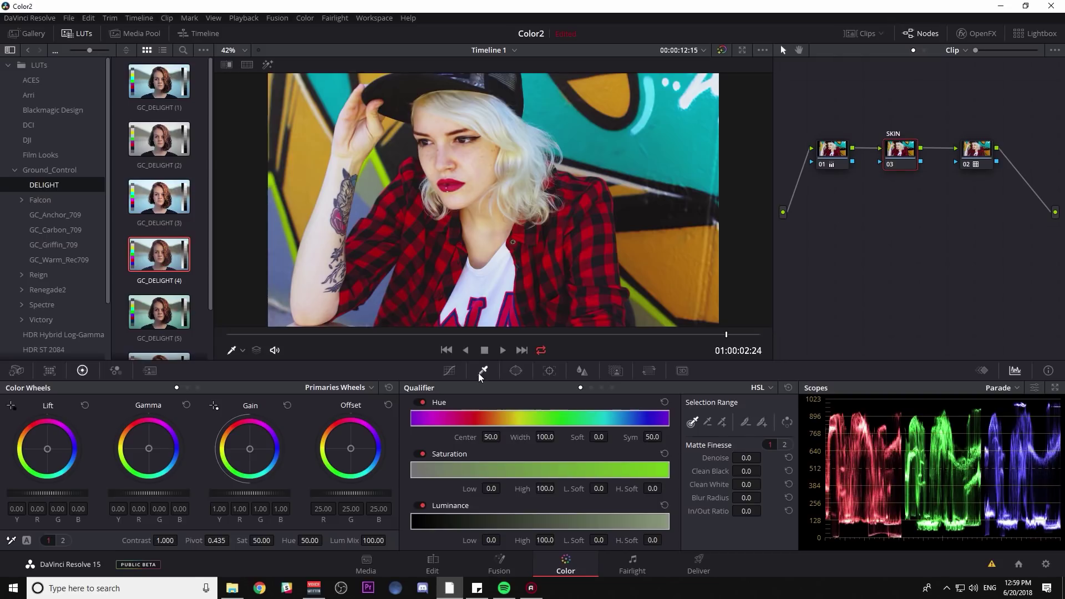
click(762, 388)
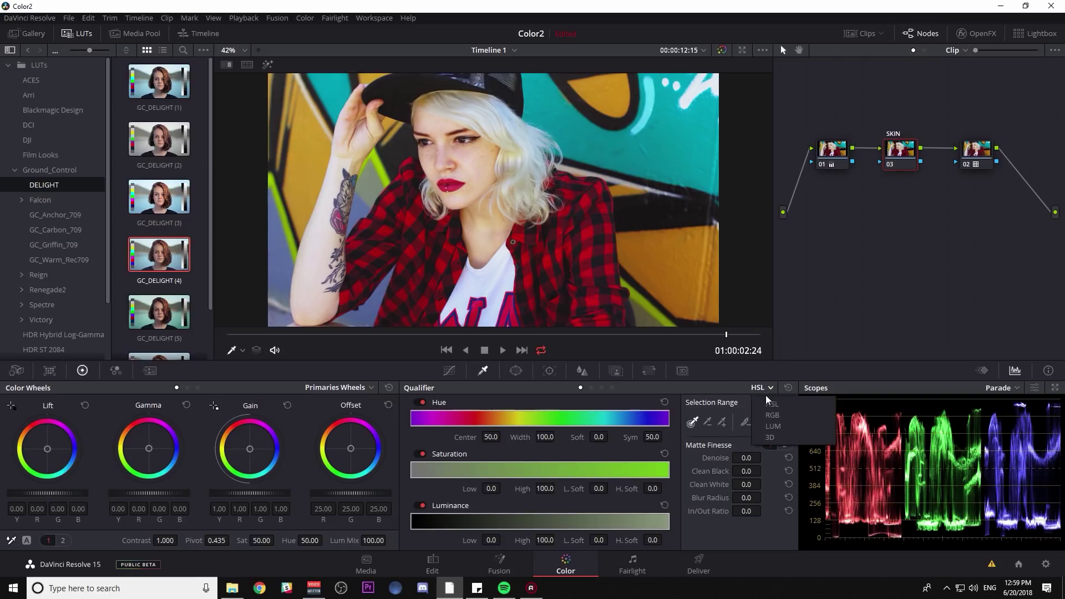
click(770, 437)
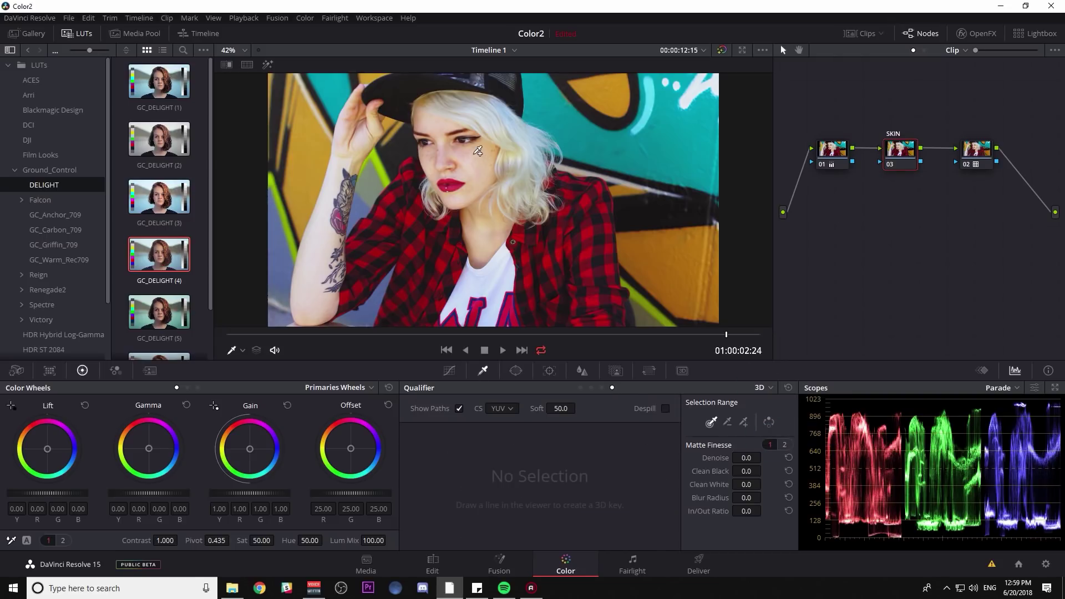
drag(475, 146, 483, 156)
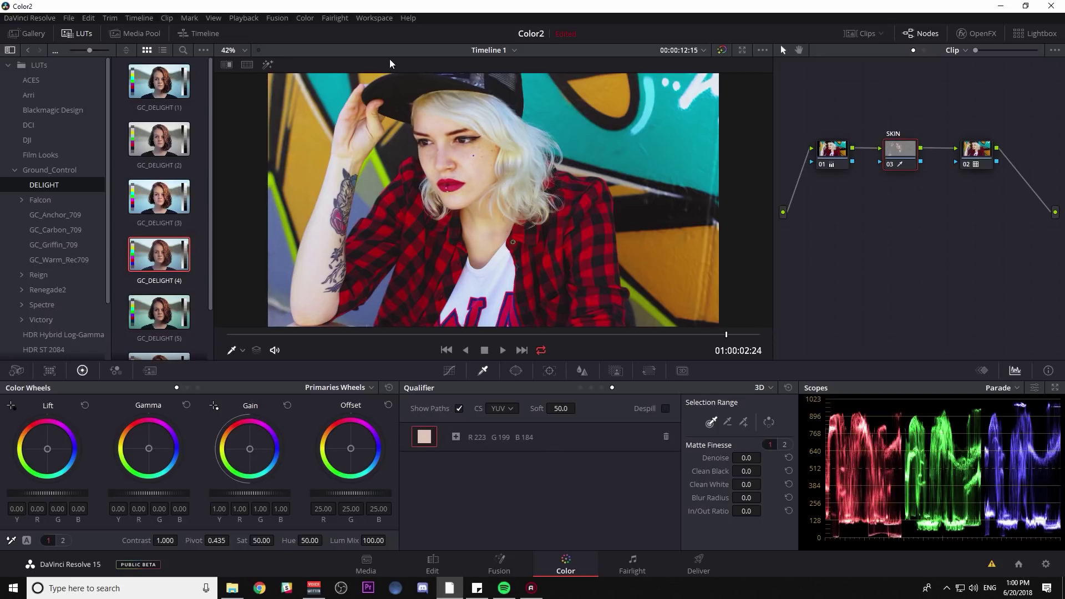
Show the key as a matte and add skin samples from her forehead, cheeks, neck, arm and hand
click(267, 65)
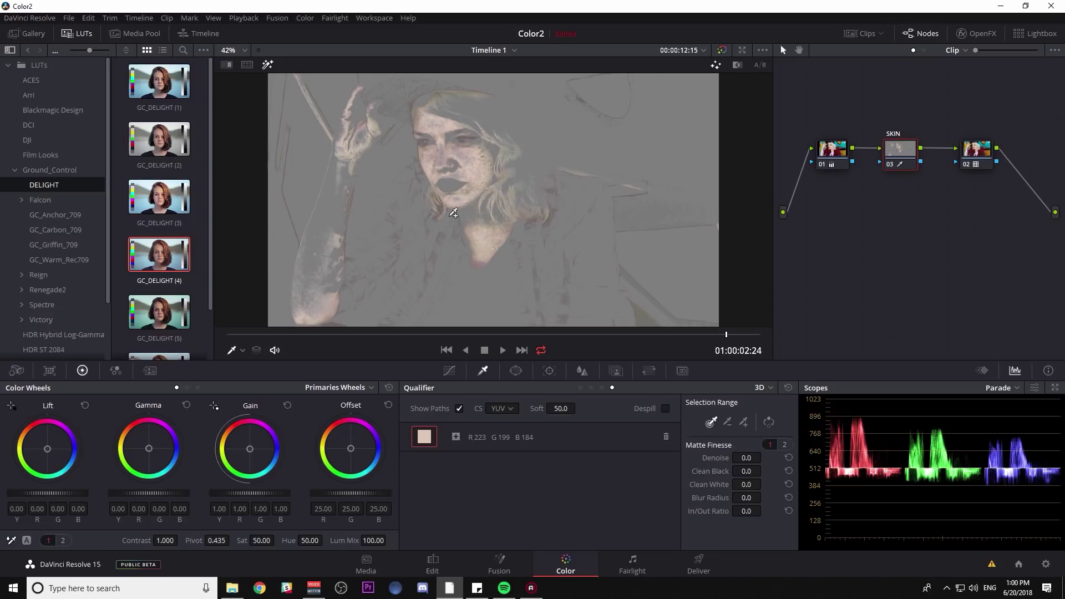
click(469, 148)
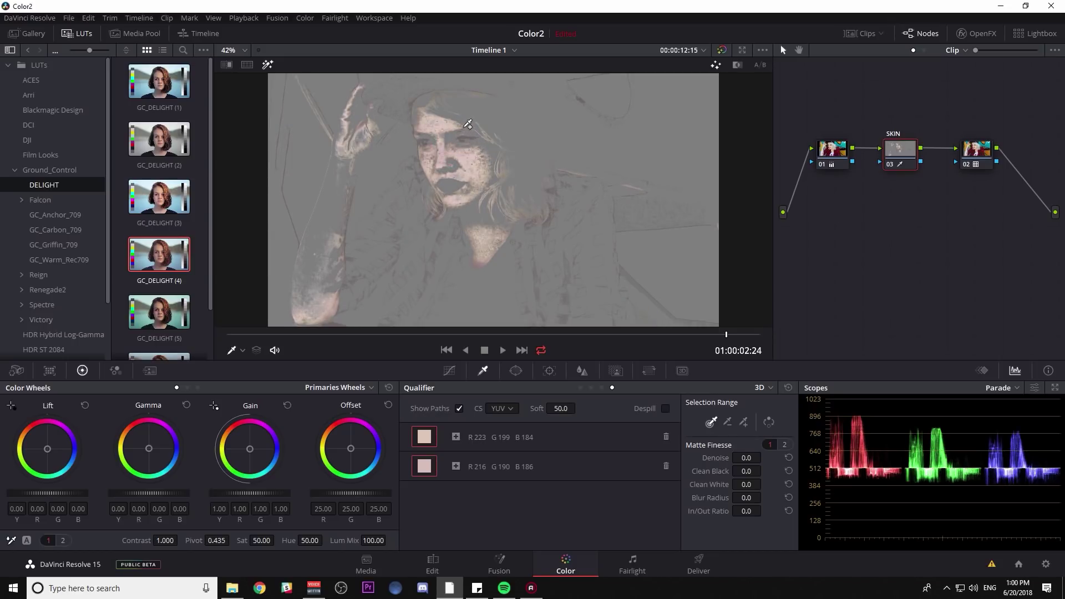
click(457, 131)
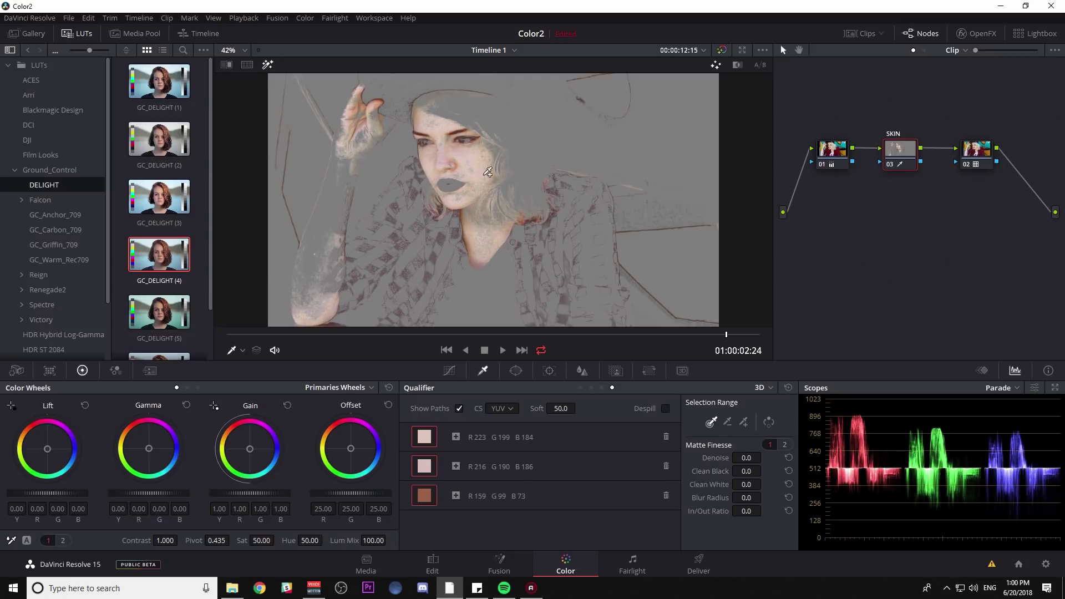
click(493, 151)
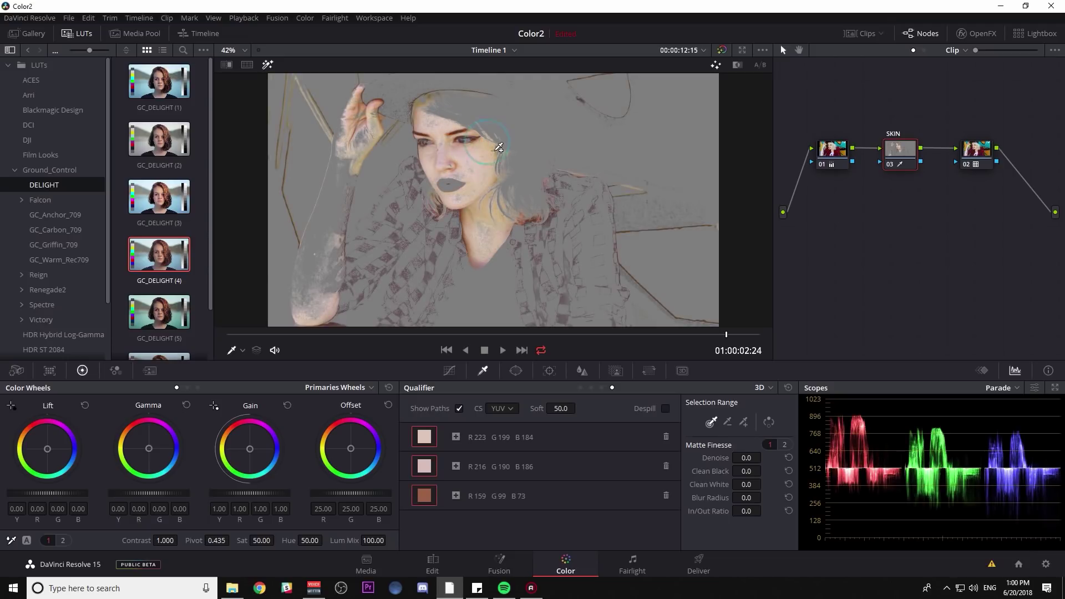
click(465, 167)
click(497, 226)
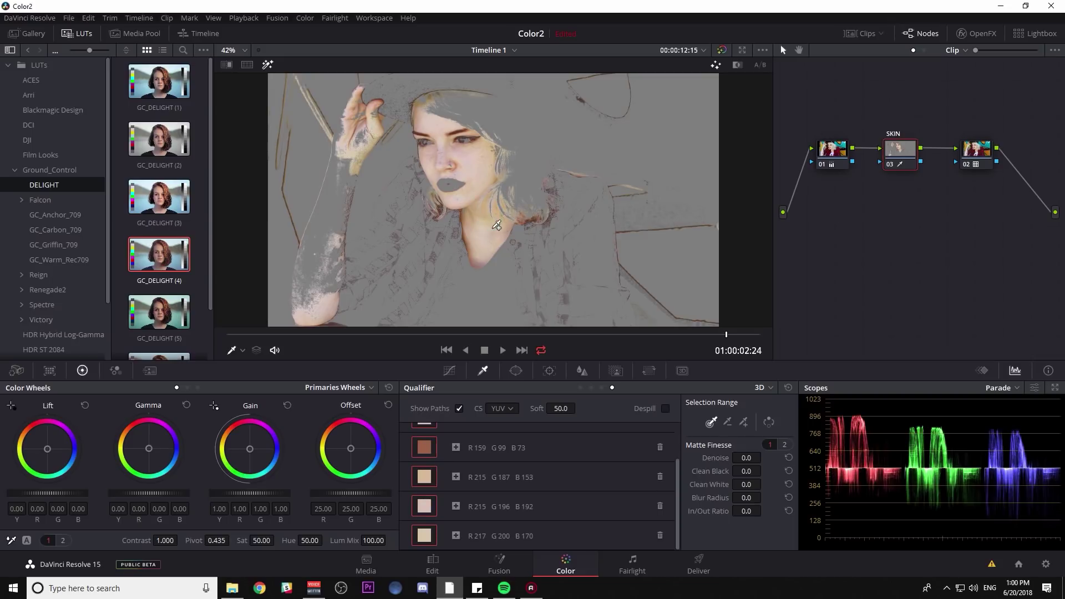
click(452, 157)
click(360, 170)
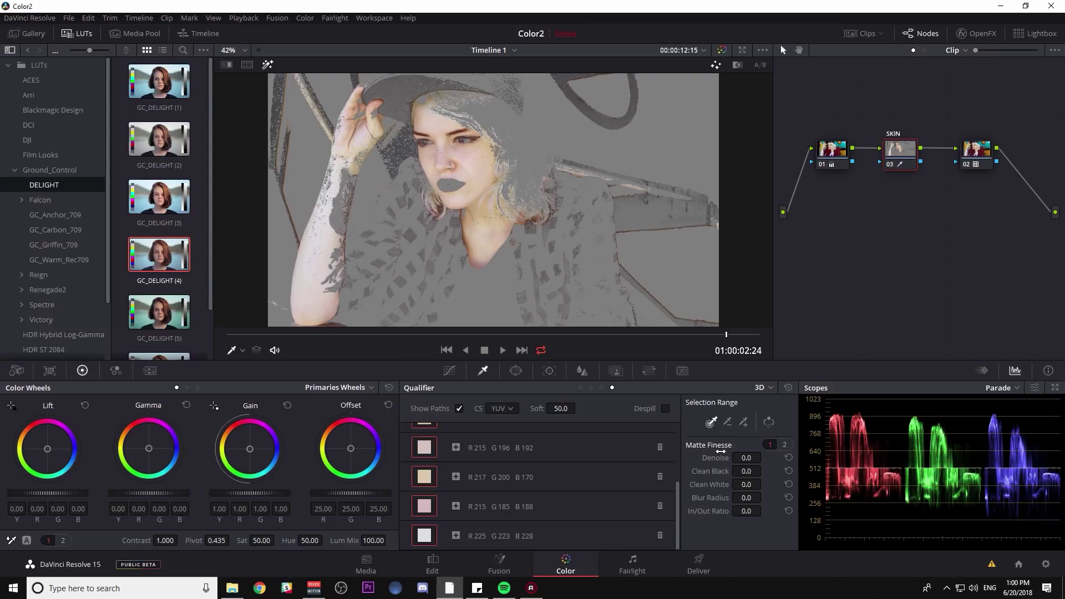
Set Clean Black to 15.2 and Clean White to 16.2, checking the matte on an earlier frame
mouse_move(745, 471)
mouse_down()
mouse_move(764, 471)
mouse_move(755, 484)
mouse_up()
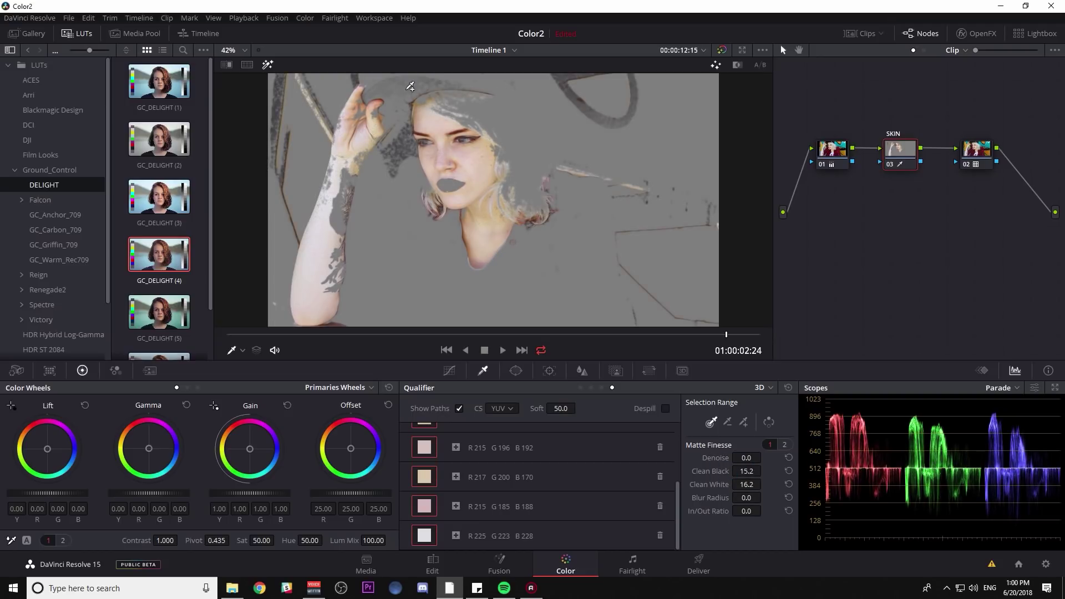
drag(346, 335, 598, 334)
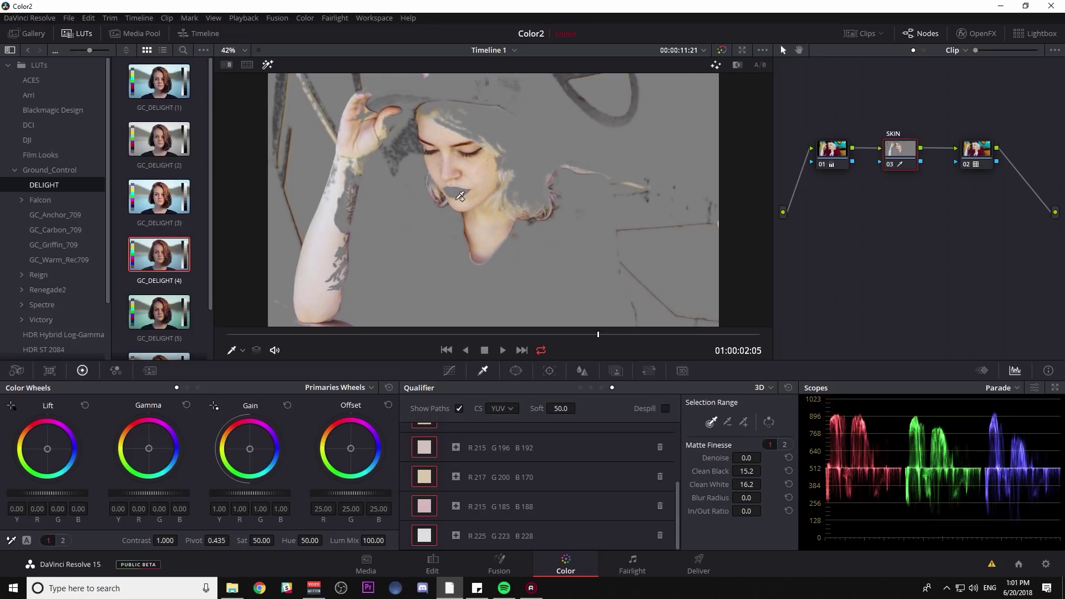
Subtract the dark beanie tones from the SKIN key, then return to the standard picker
click(727, 423)
click(417, 143)
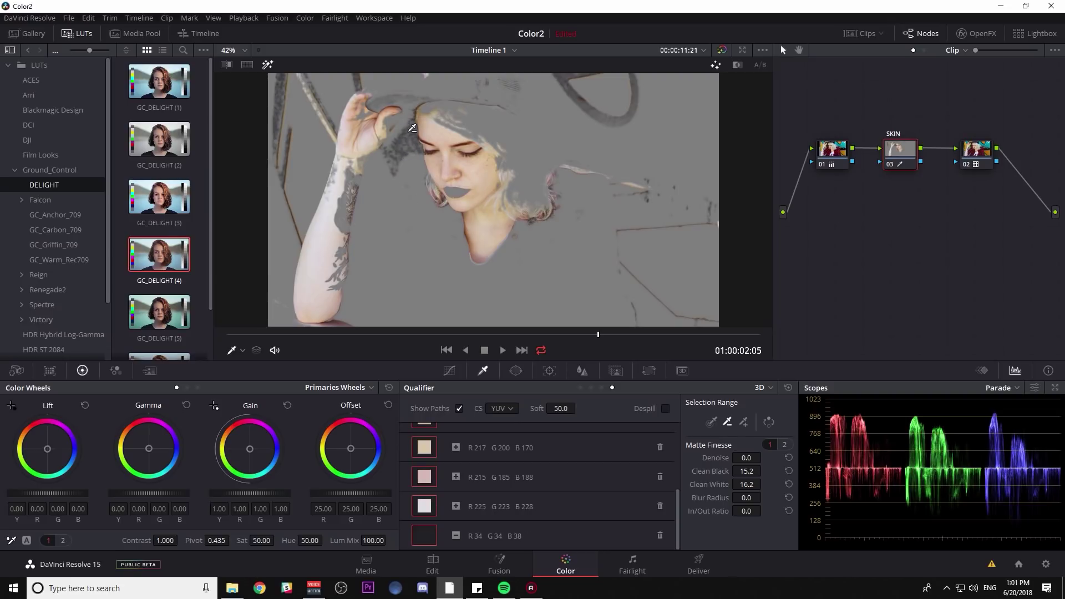
click(581, 98)
key(ctrl+z)
key(ctrl+z)
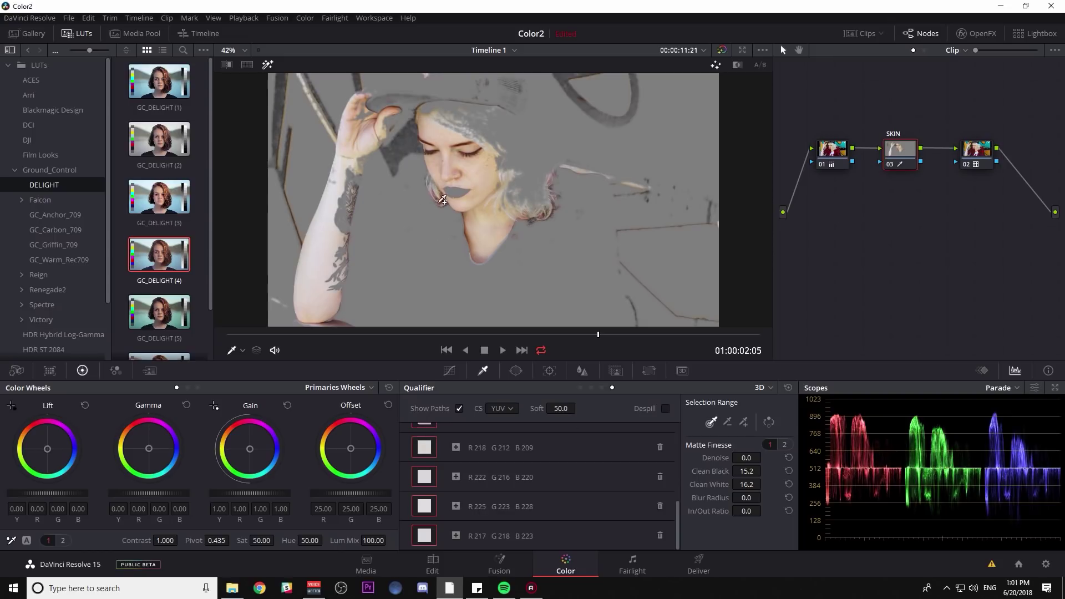
Set Clean White to 22.3 and Clean Black to 100, then show the full-colour image with Curves
mouse_move(598, 335)
mouse_down()
mouse_move(504, 337)
mouse_move(584, 336)
mouse_up()
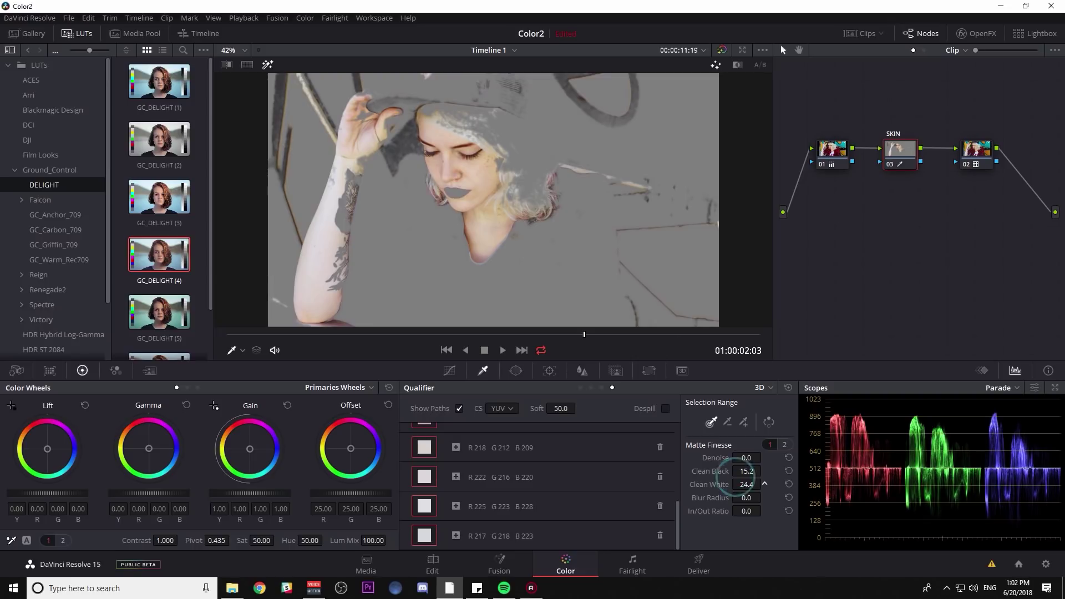
drag(740, 484, 774, 470)
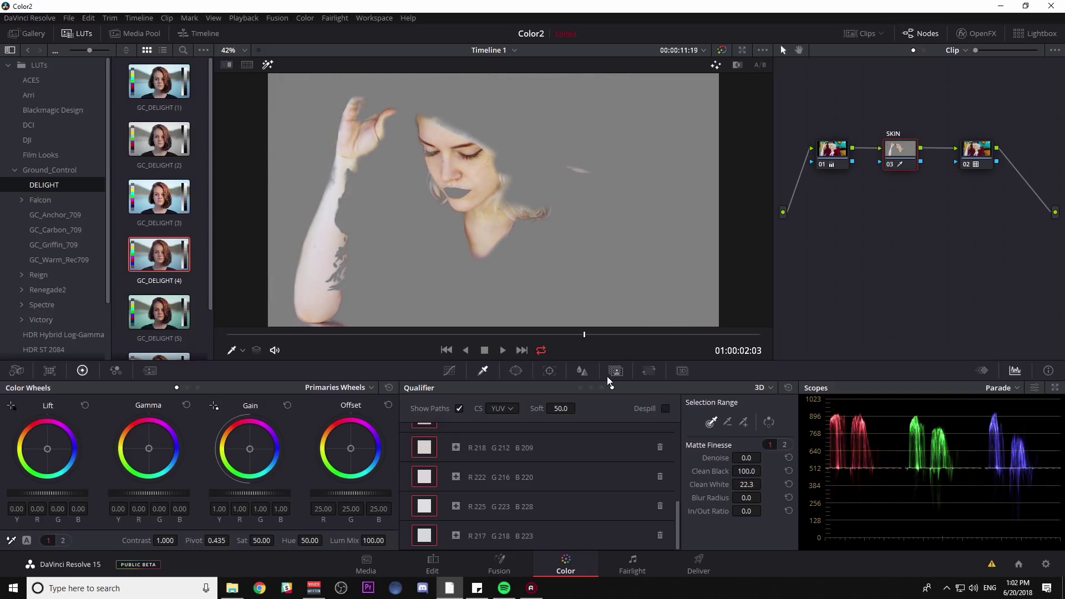
mouse_move(585, 334)
mouse_down()
mouse_move(367, 331)
mouse_move(586, 317)
mouse_up()
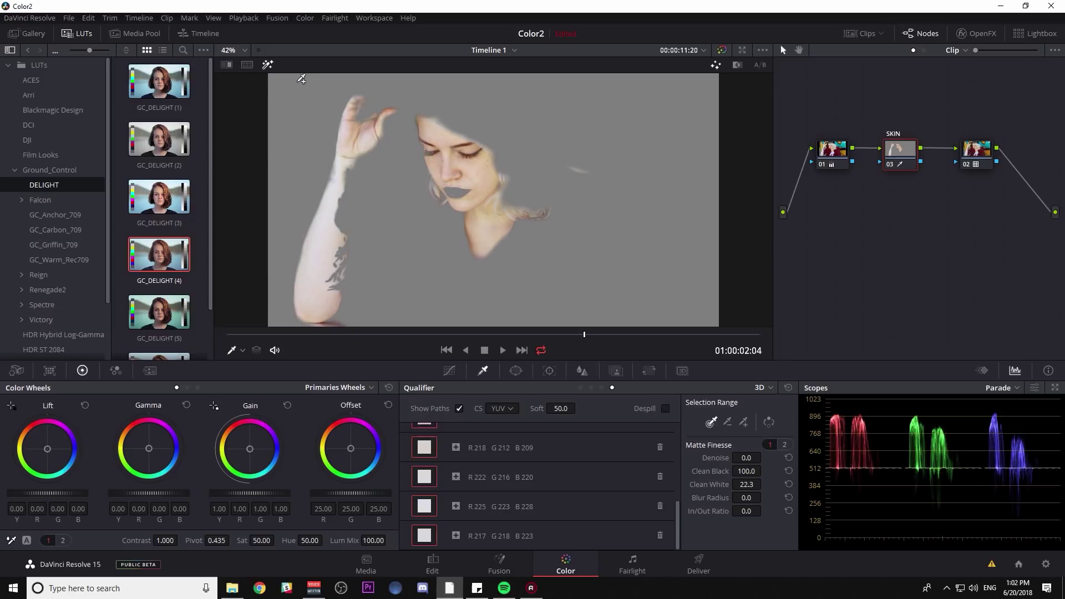
click(267, 64)
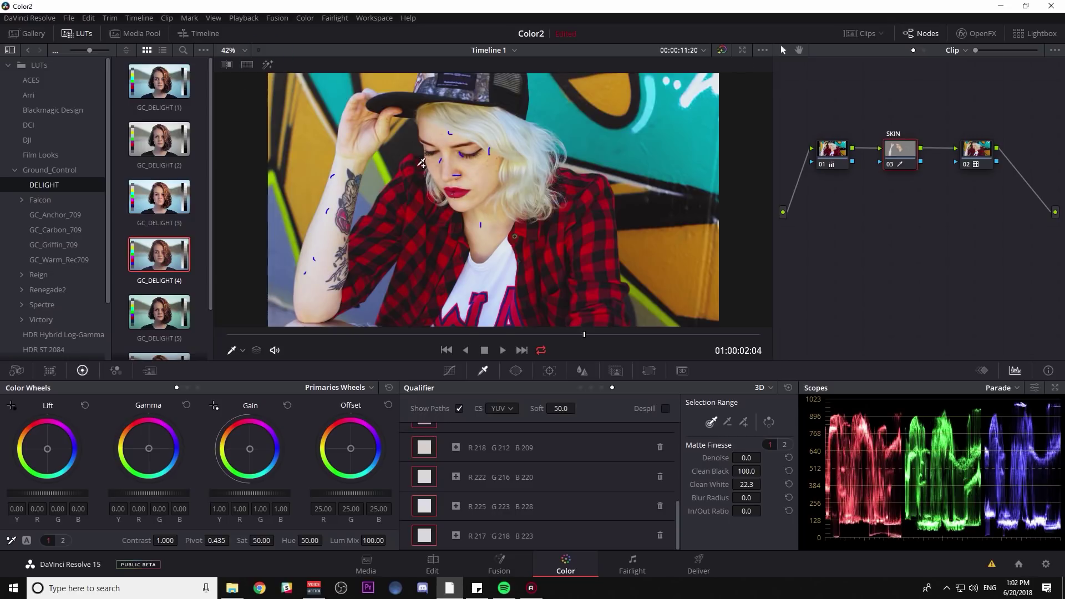
click(450, 371)
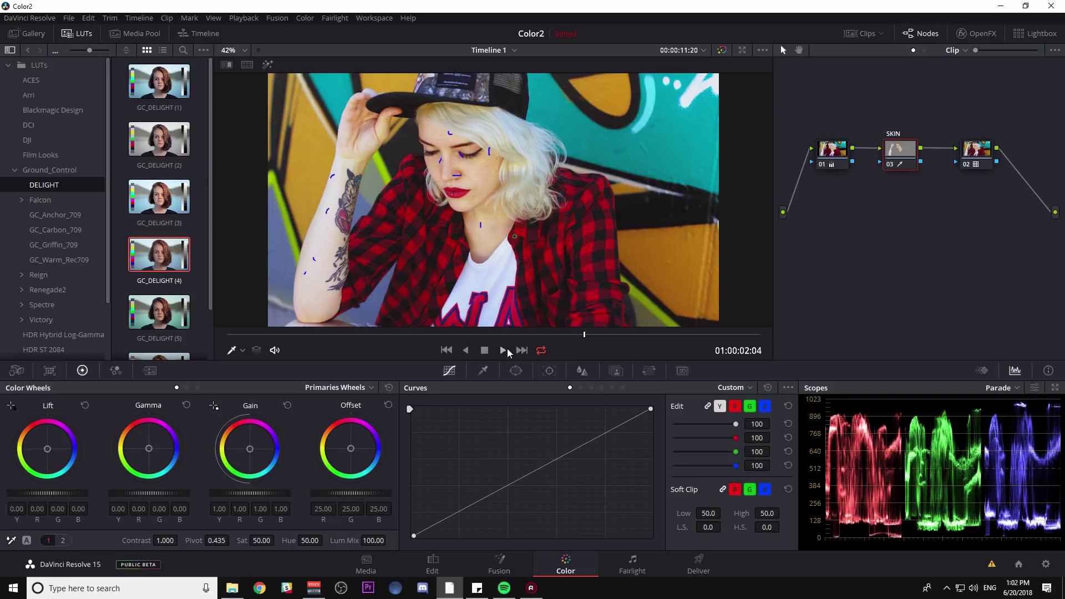
Turn off Show Paths in the qualifier so its outlines disappear from the image
click(484, 371)
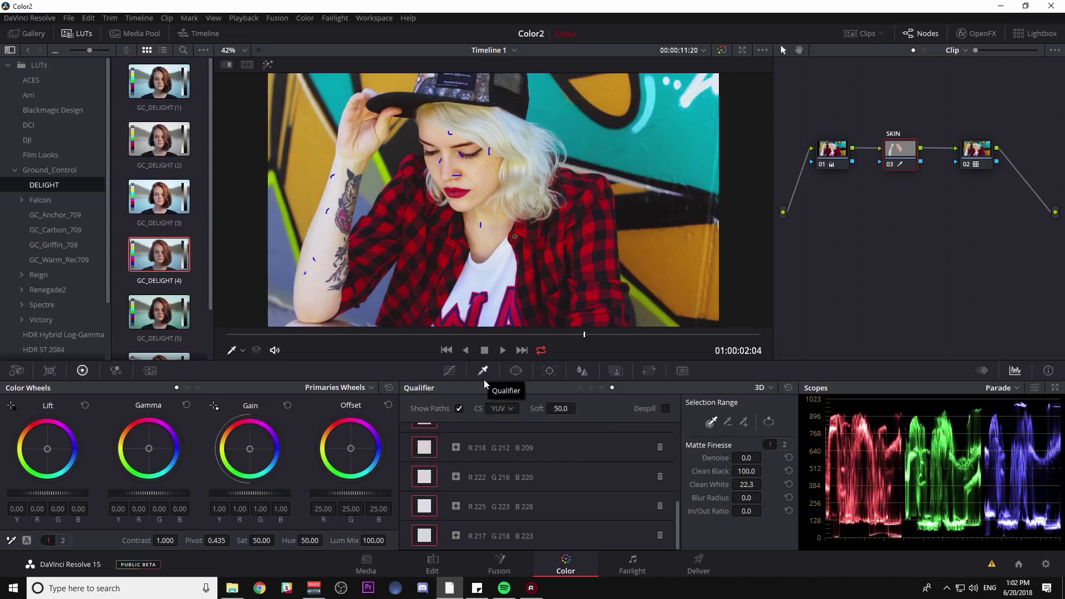
click(460, 409)
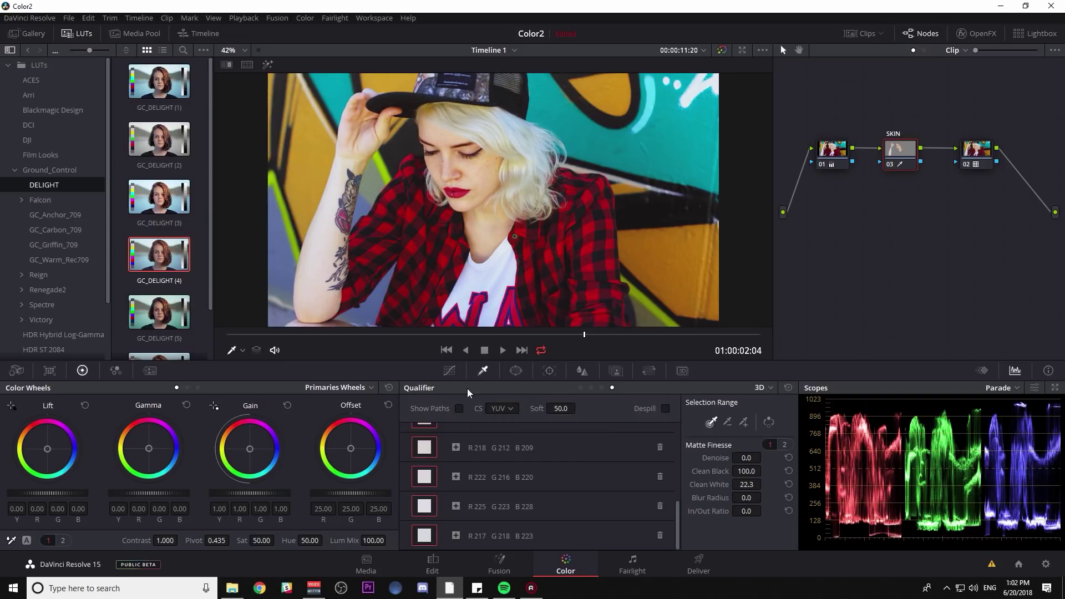
click(449, 371)
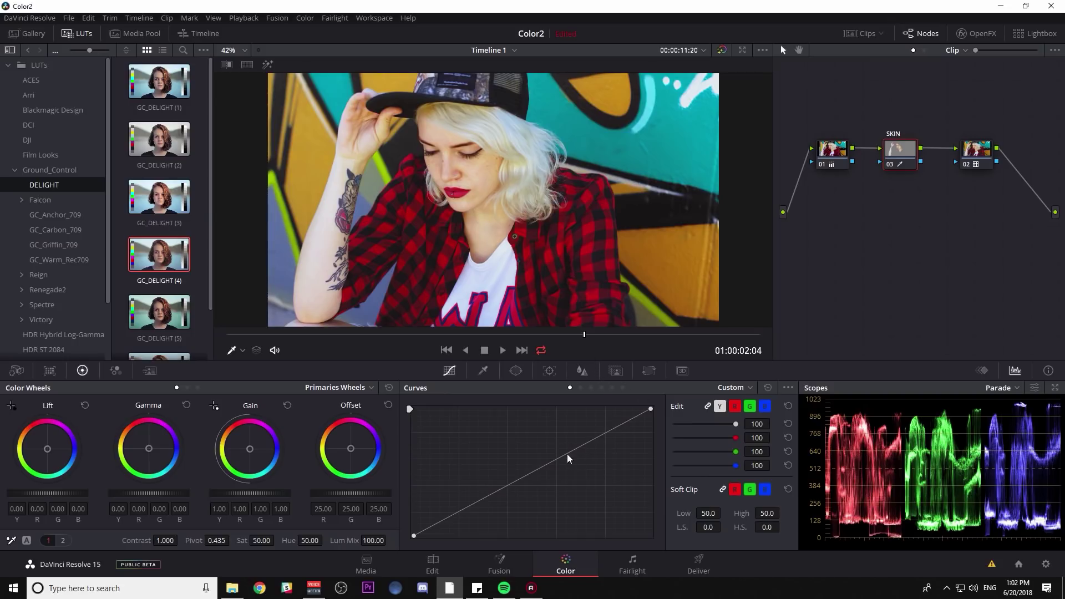
Shape a gentle S-curve with a midpoint, a lowered shadow point and lifted highlights
click(542, 466)
drag(543, 470, 546, 472)
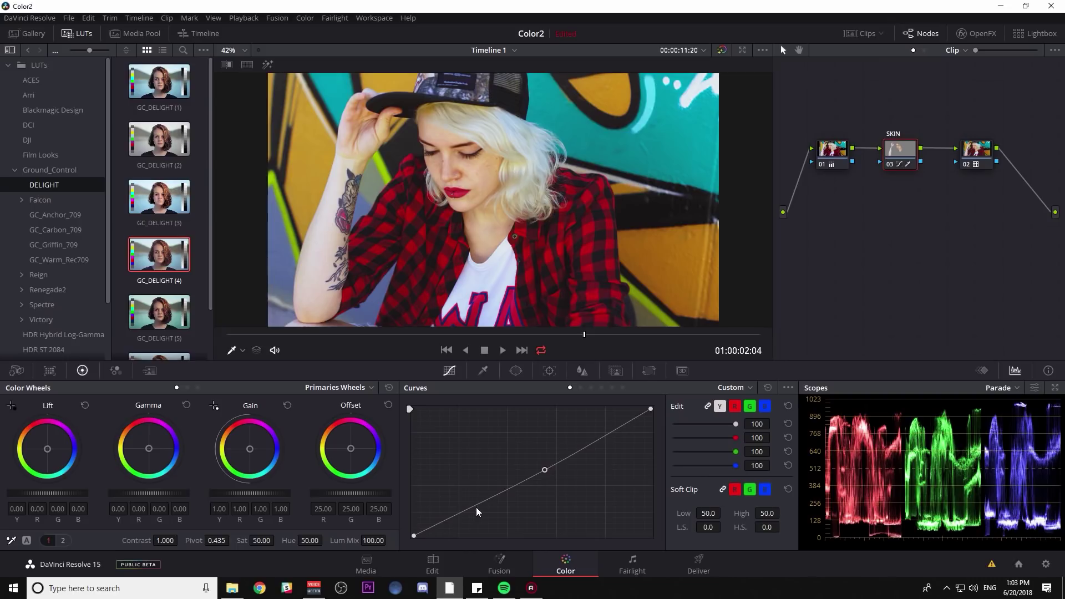
drag(474, 506, 482, 510)
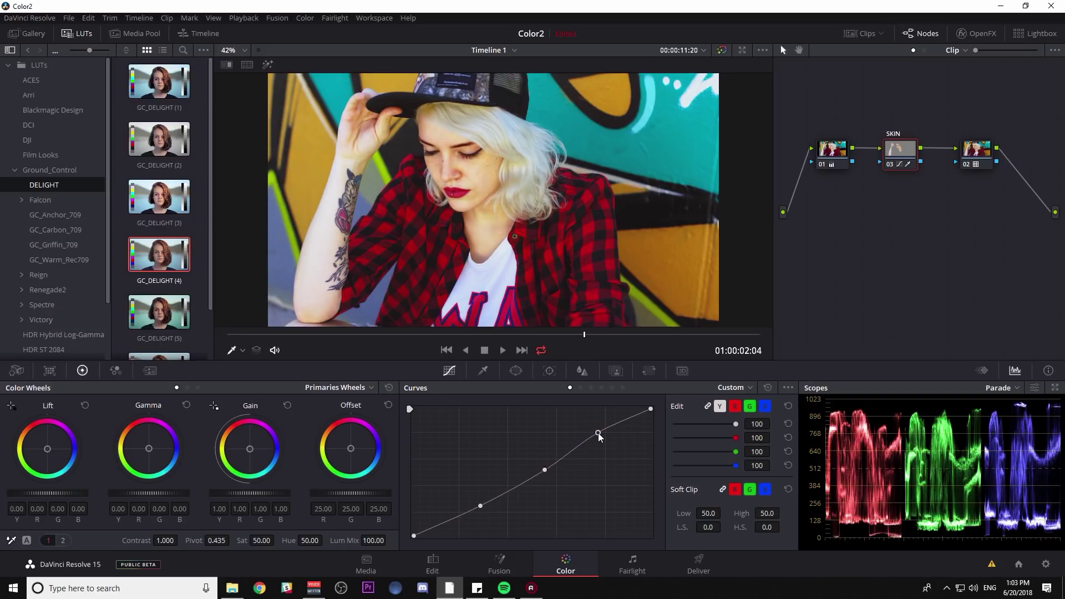
drag(598, 433, 622, 423)
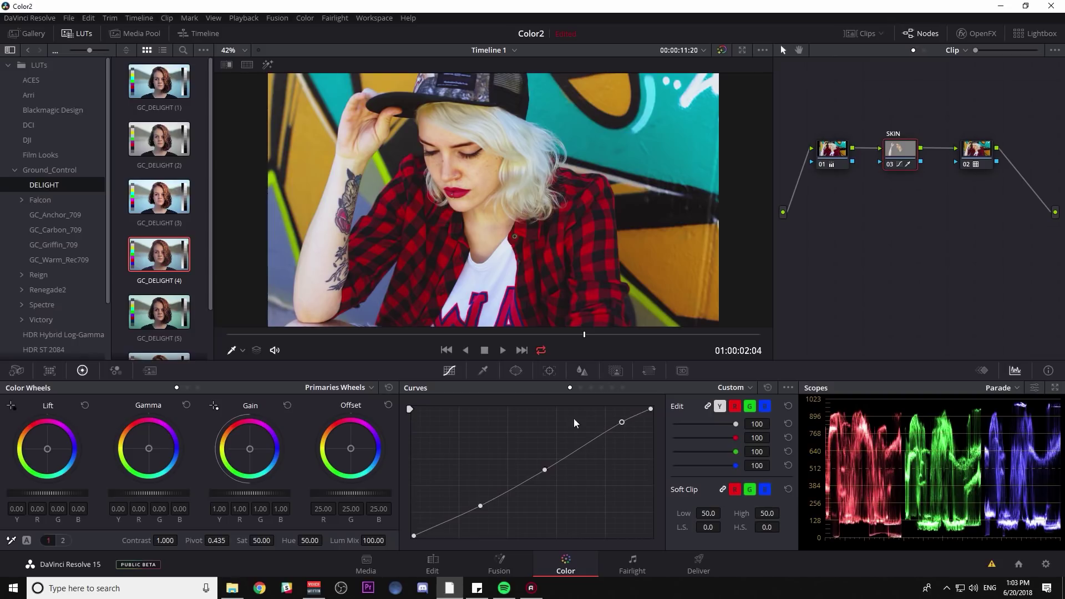
drag(545, 471, 546, 477)
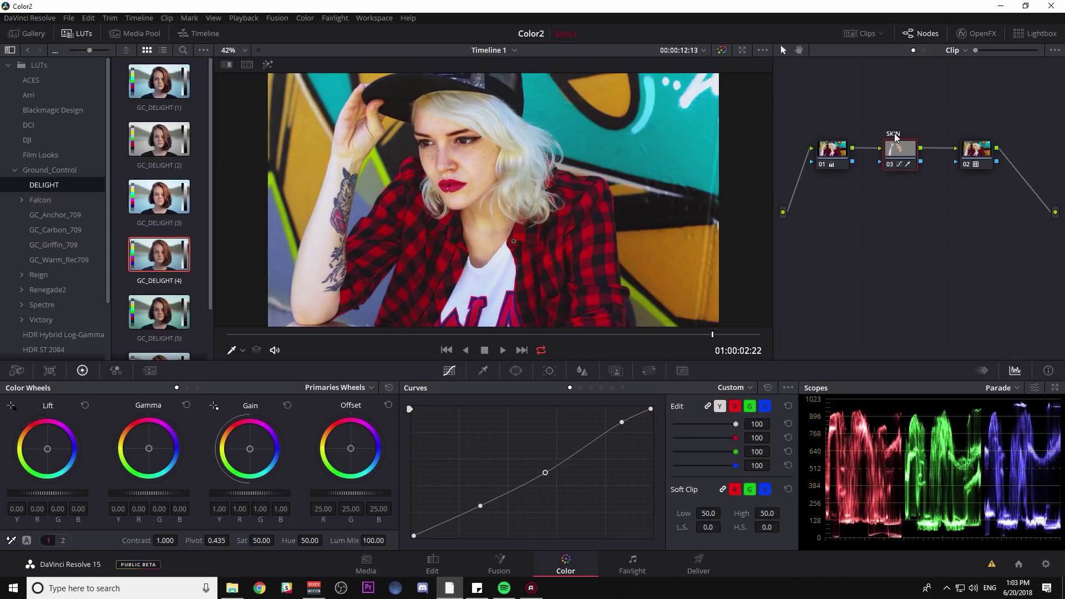
click(892, 165)
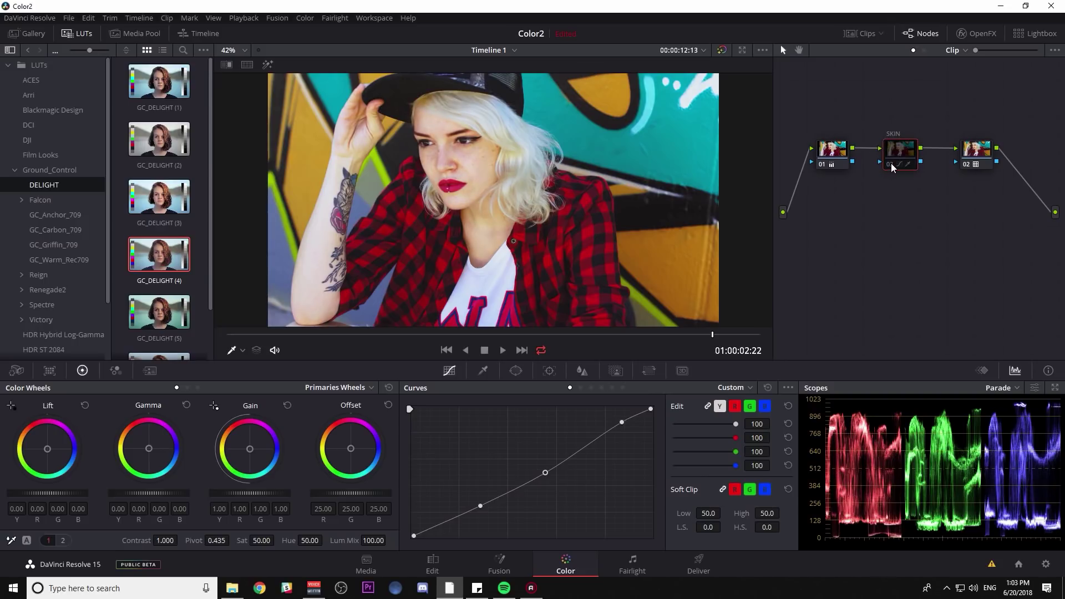
click(894, 165)
click(894, 165)
click(894, 166)
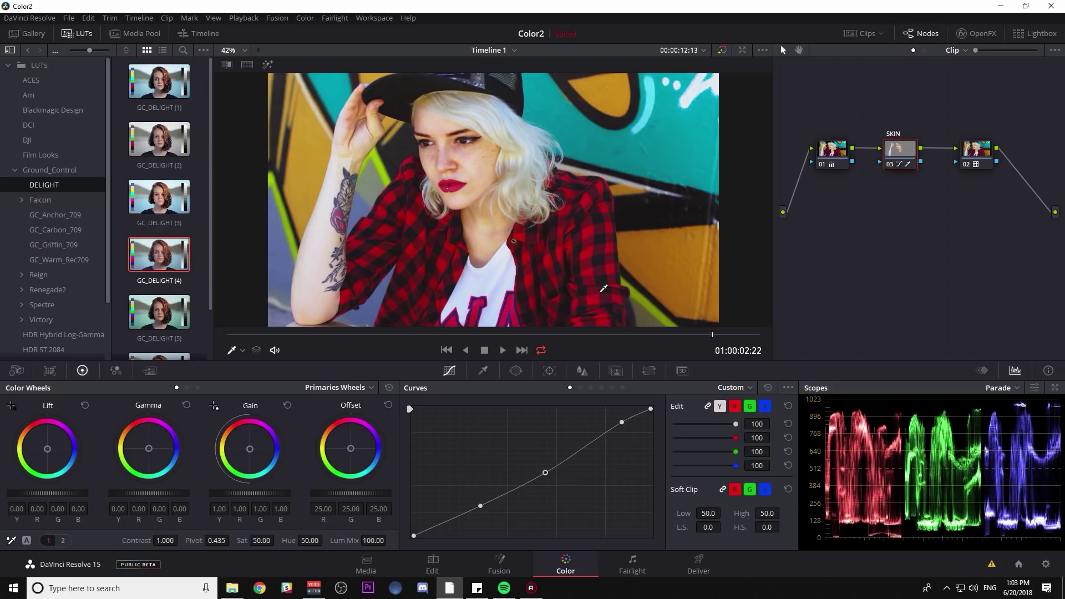
mouse_move(686, 337)
mouse_down()
mouse_move(631, 343)
mouse_move(671, 328)
mouse_up()
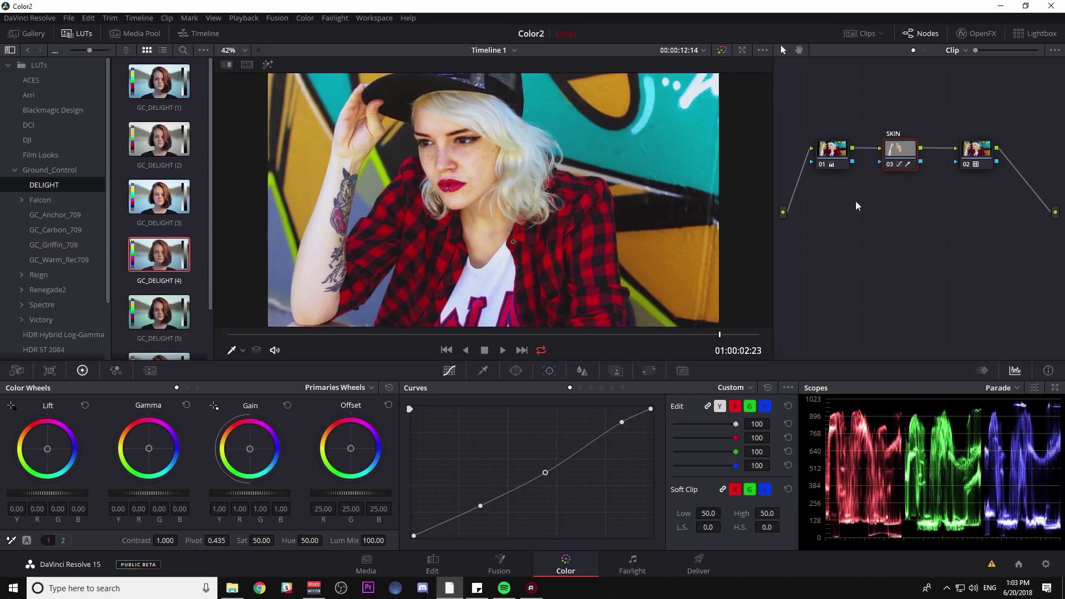
scroll(428, 125, up, 3)
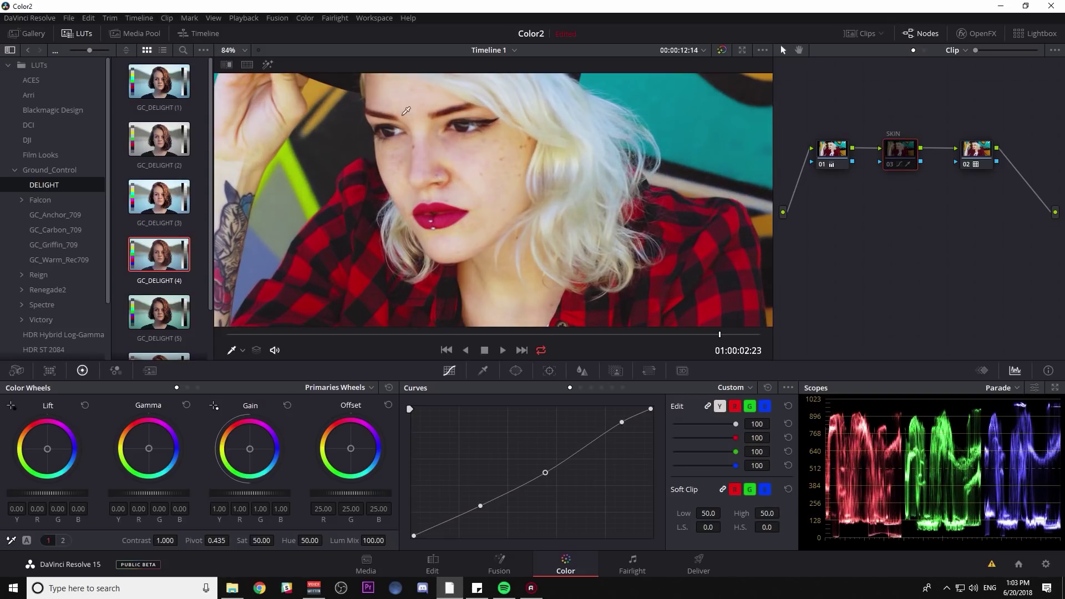
click(890, 164)
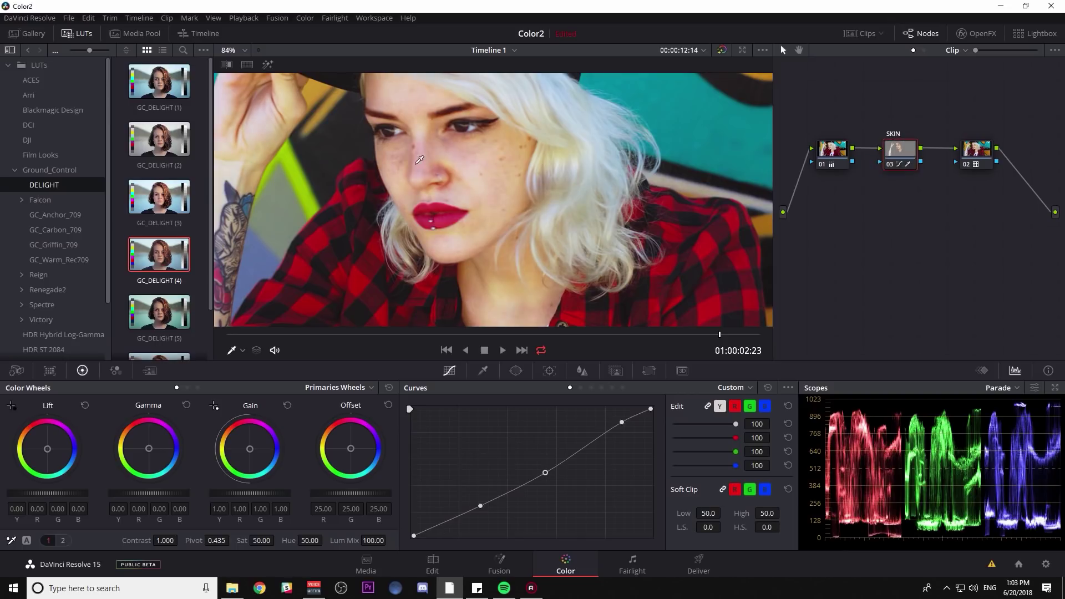
scroll(508, 200, down, 3)
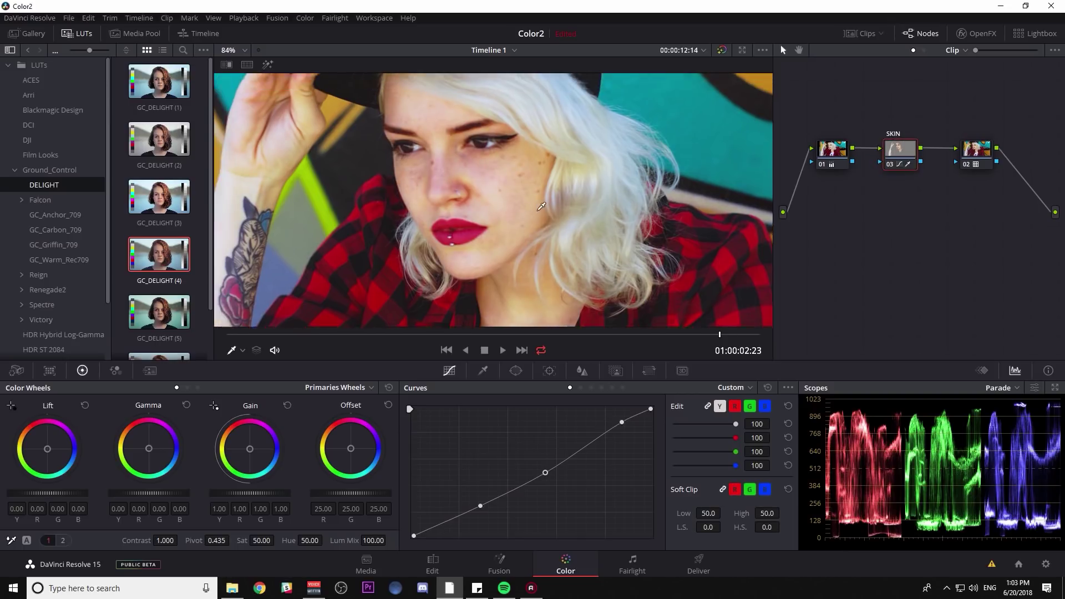
scroll(565, 222, down, 2)
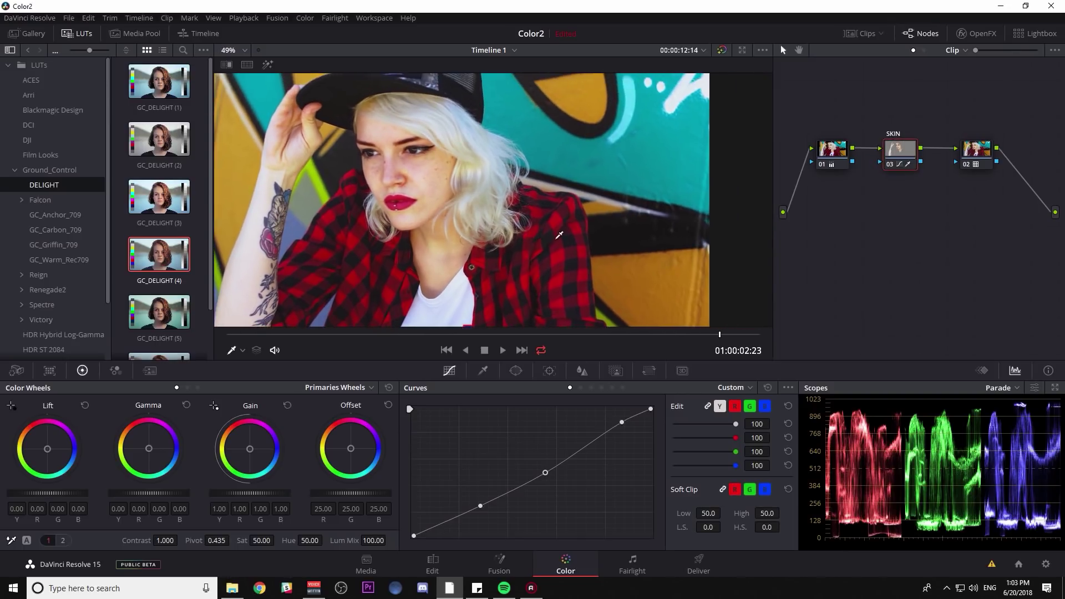
scroll(578, 213, up, 1)
click(892, 165)
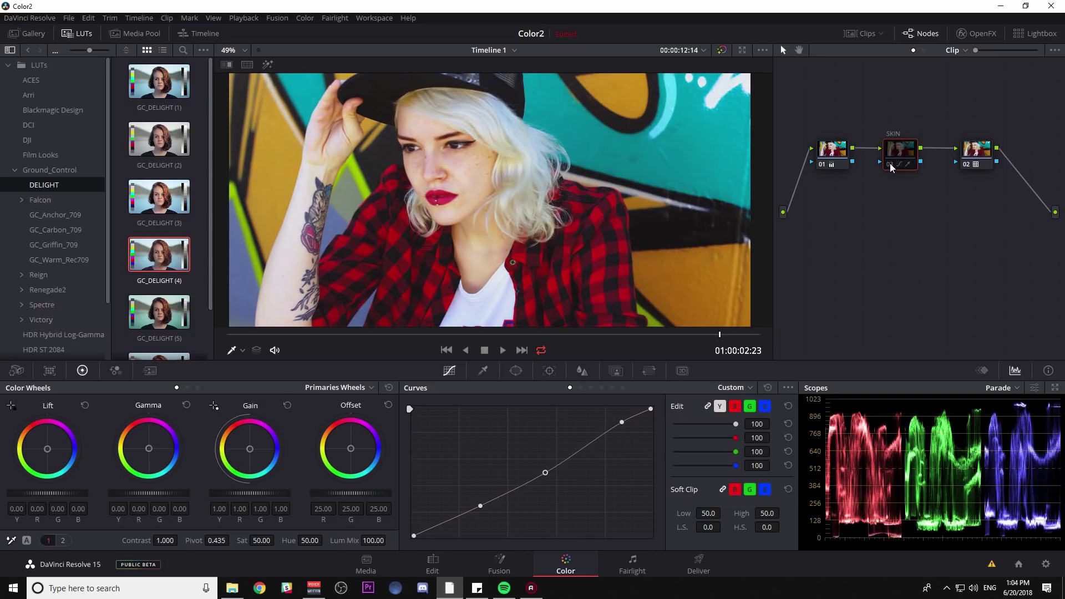
click(892, 165)
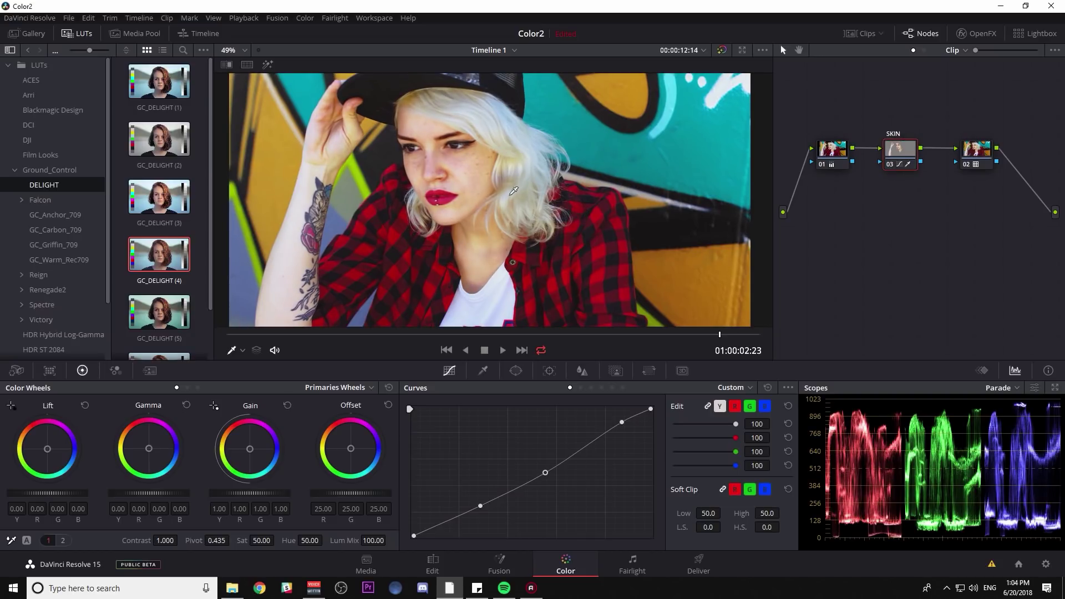
scroll(497, 225, down, 4)
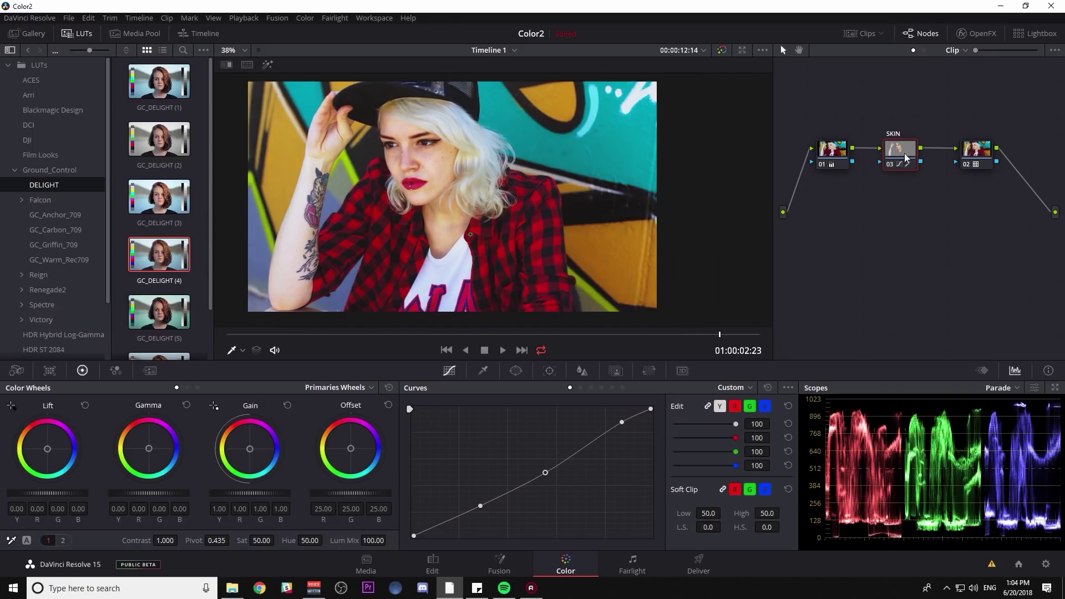
Add a circle window, centre it on her face, enlarge it, and play the clip looping
click(516, 370)
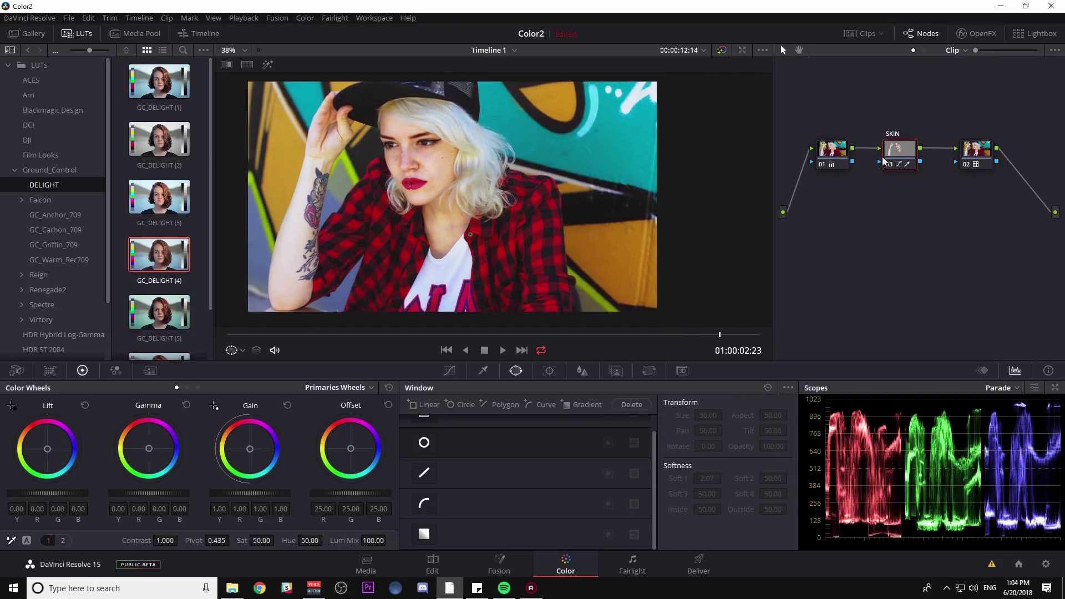
click(424, 442)
scroll(455, 277, down, 1)
key(shift+h)
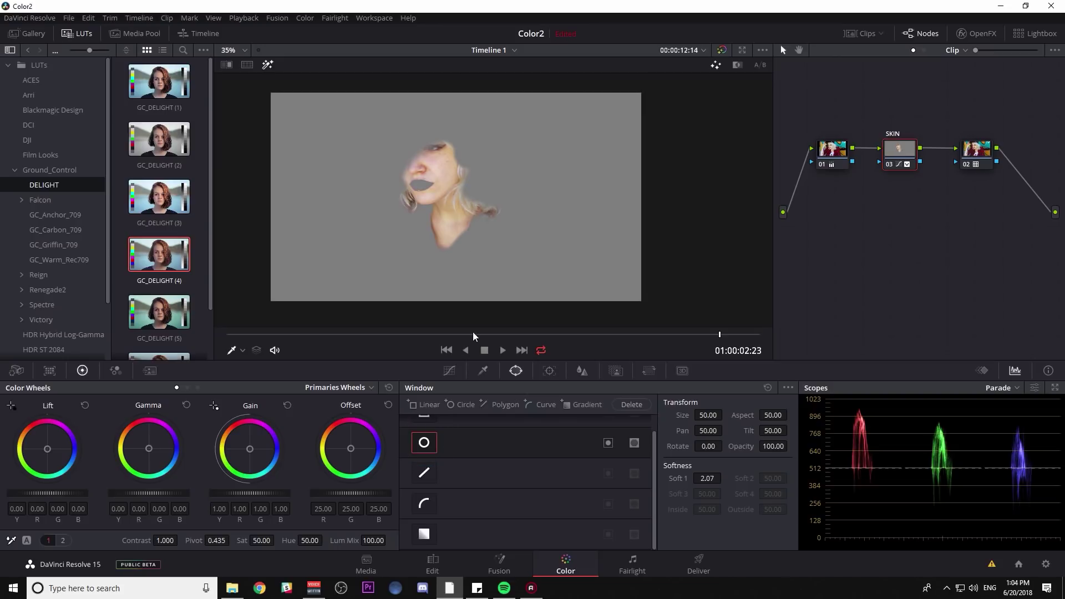
drag(456, 197, 415, 177)
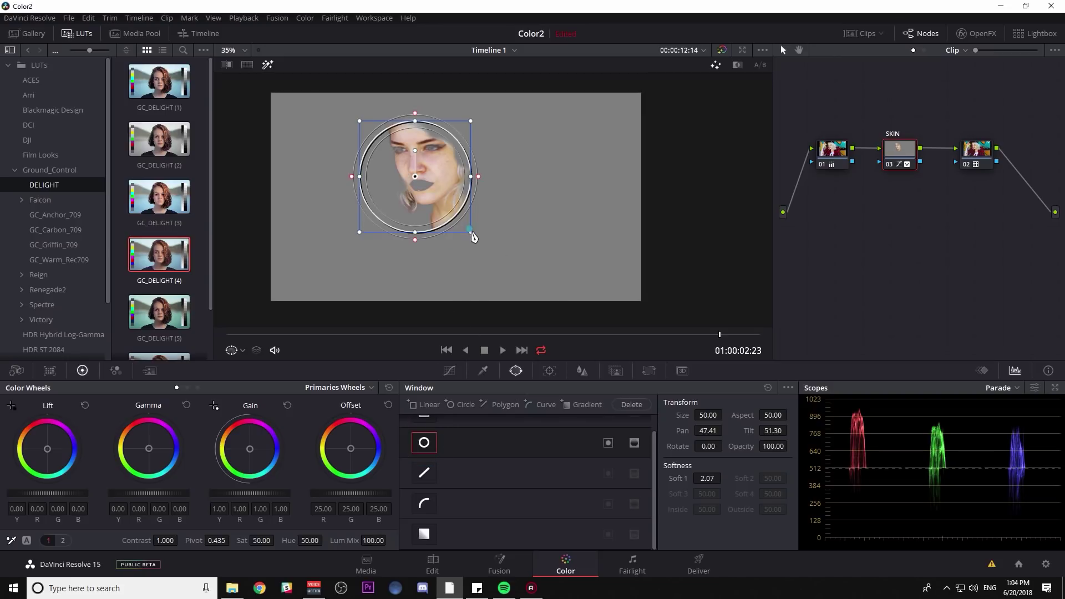
drag(471, 231, 503, 315)
key(space)
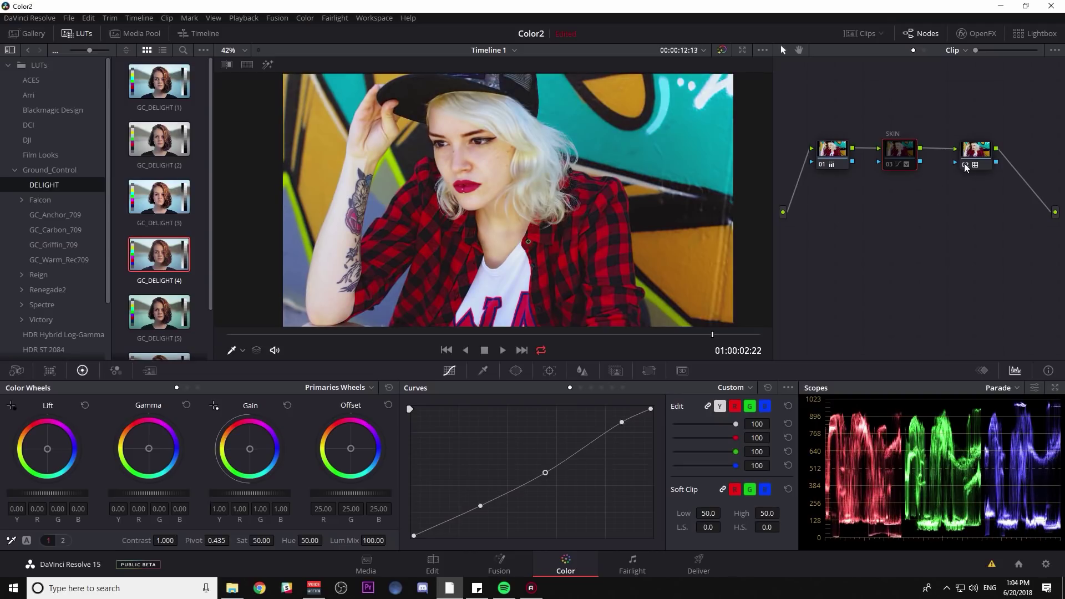
Turn node 03 (SKIN) back on
click(890, 165)
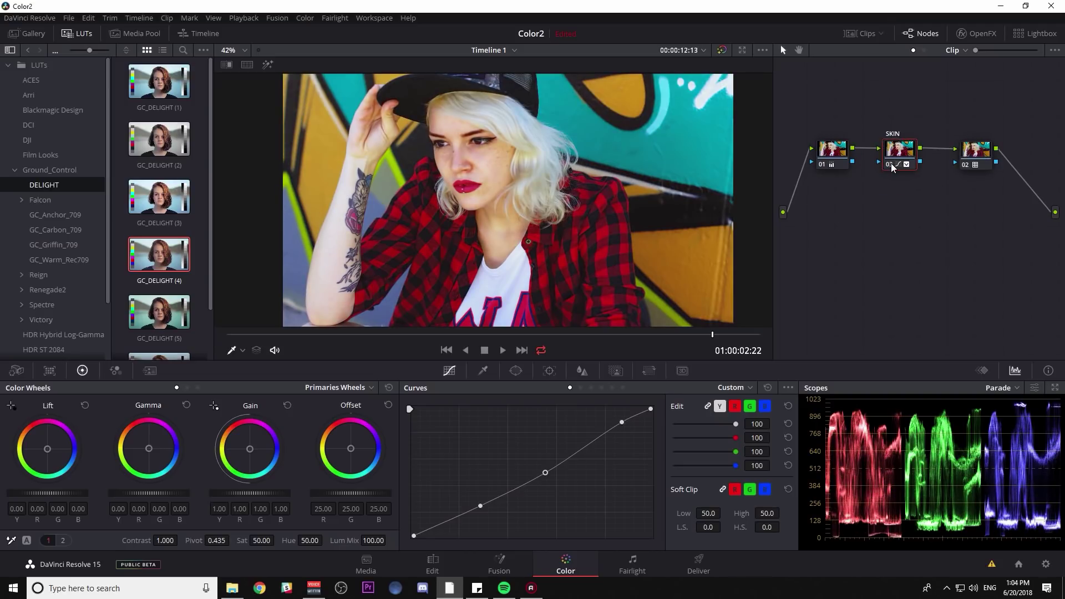